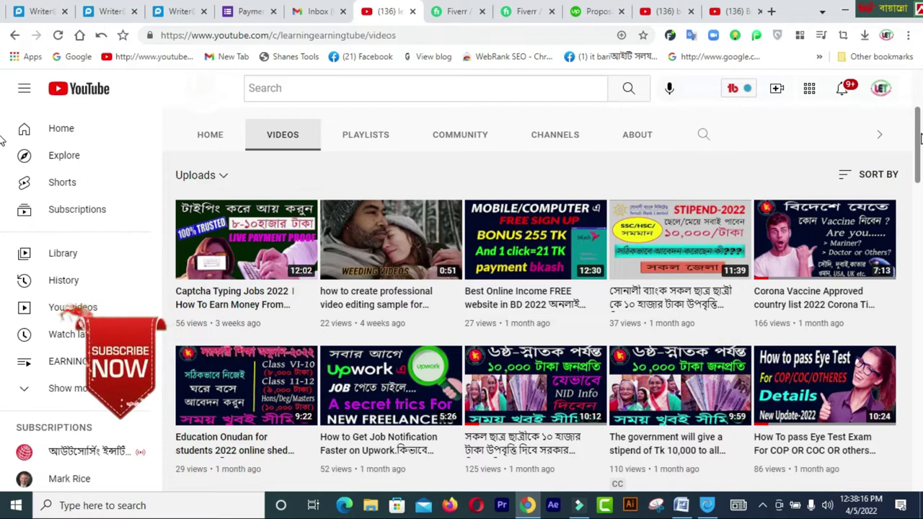
Look through the uploaded videos on the learning & earning tube channel
left_click_drag(920, 139, 921, 243)
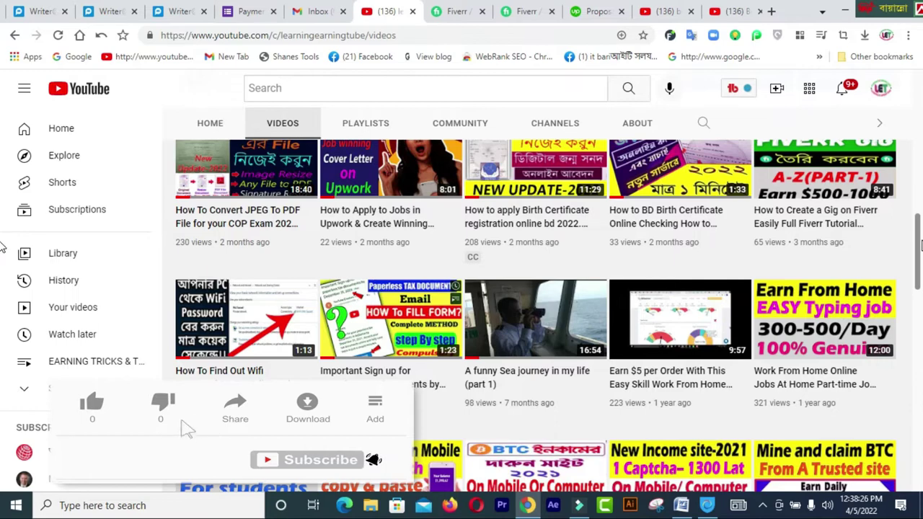
left_click_drag(920, 245, 919, 189)
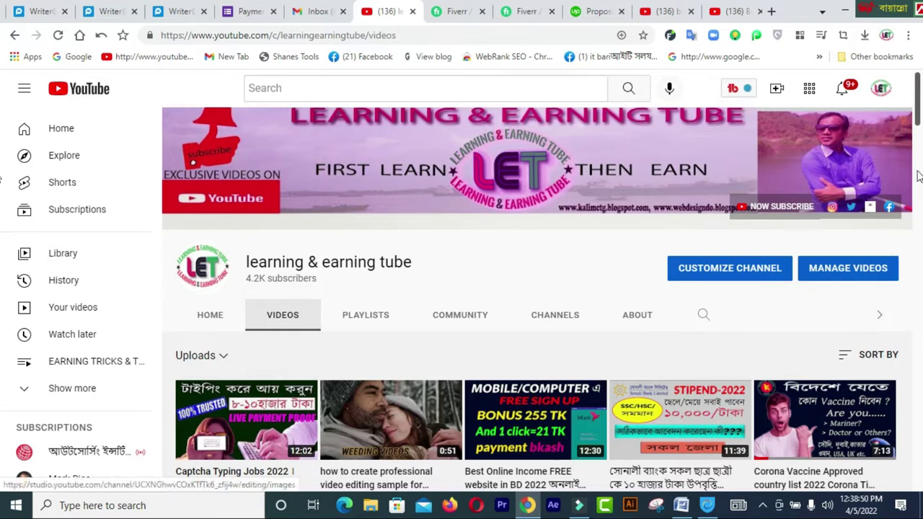
left_click_drag(918, 117, 919, 144)
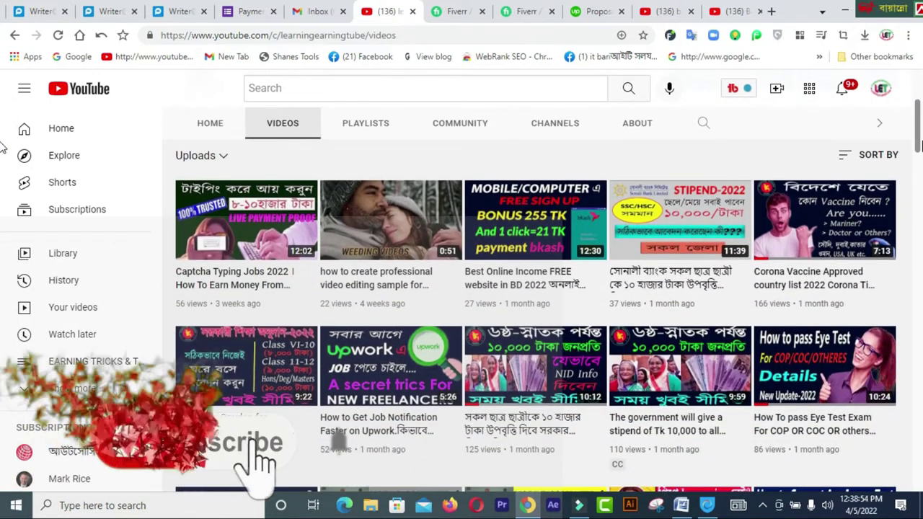
Switch to the Pocket Novel Writer login page and show its Signup form
left_click(34, 16)
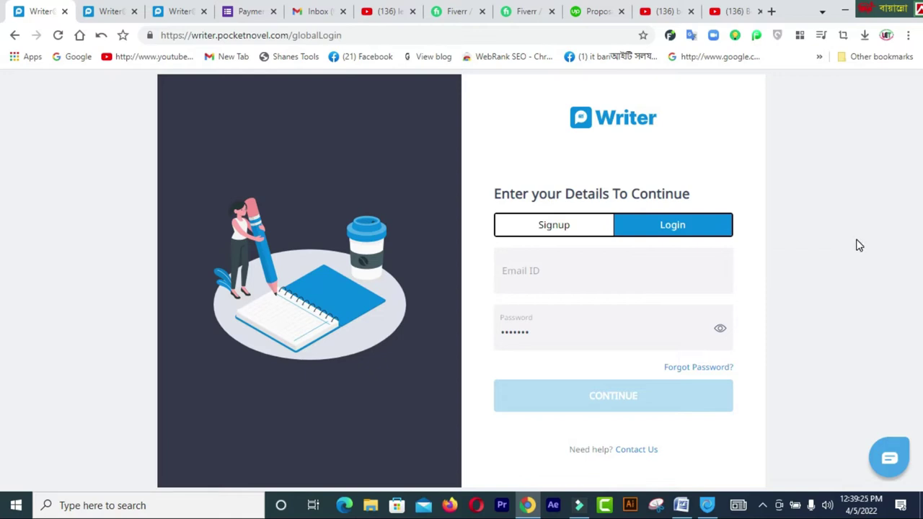
left_click(563, 228)
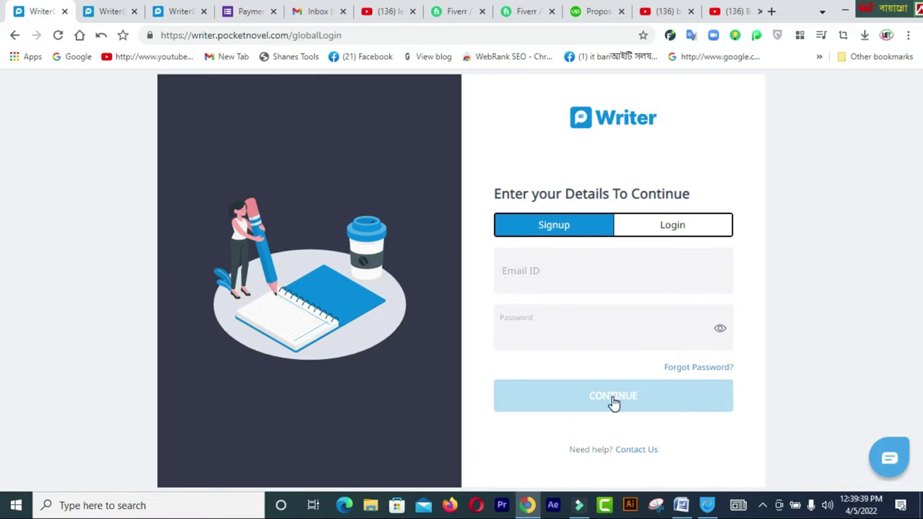
Switch to Gmail, open the "Activate Your Pocket Writer Account" message and activate the account from it
left_click(303, 14)
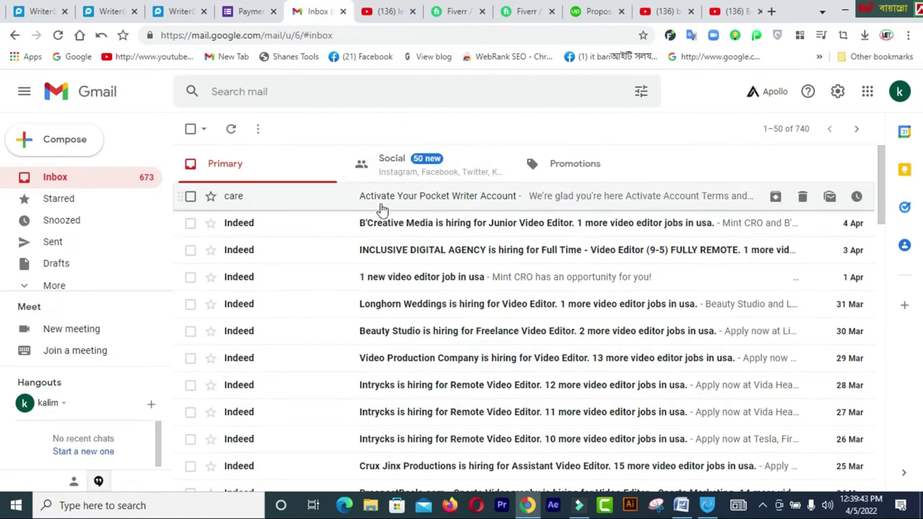
left_click(503, 203)
left_click_drag(883, 159, 890, 222)
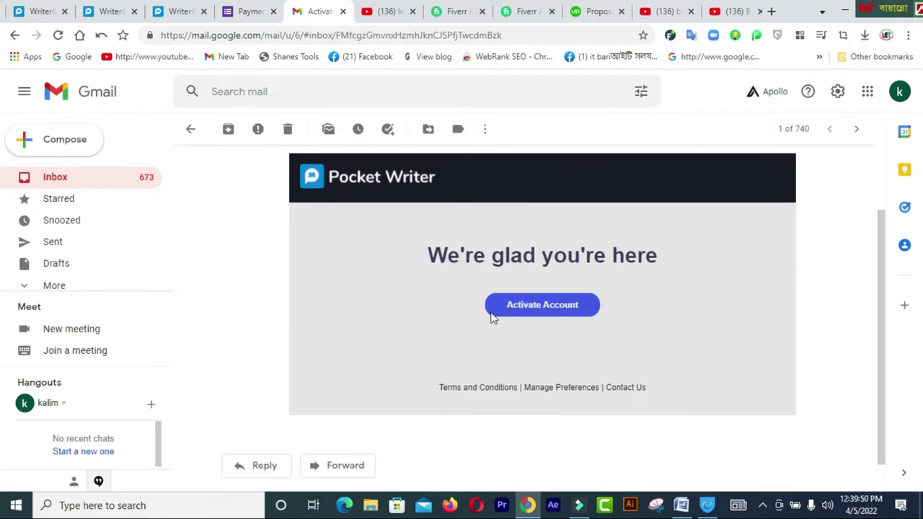
left_click(561, 306)
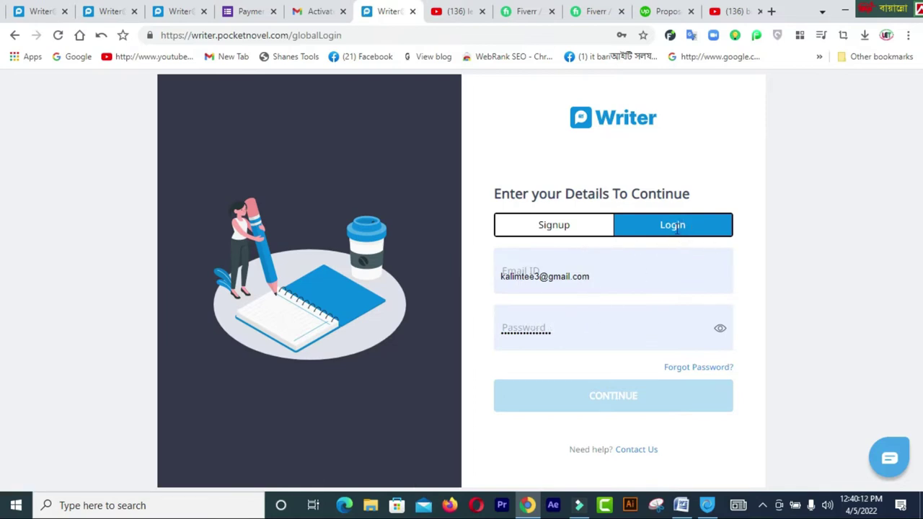
Log in to the Writer account with the saved e-mail address and account password
left_click(567, 337)
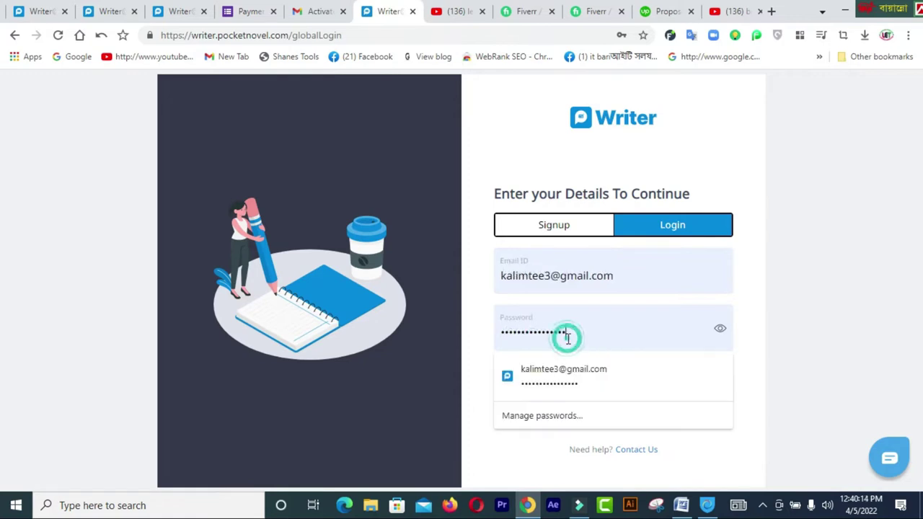
left_click(824, 299)
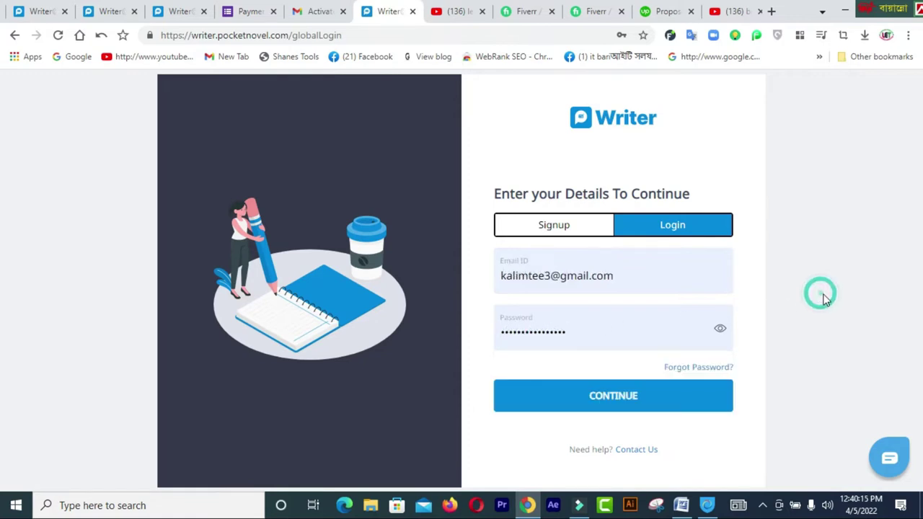
left_click(620, 401)
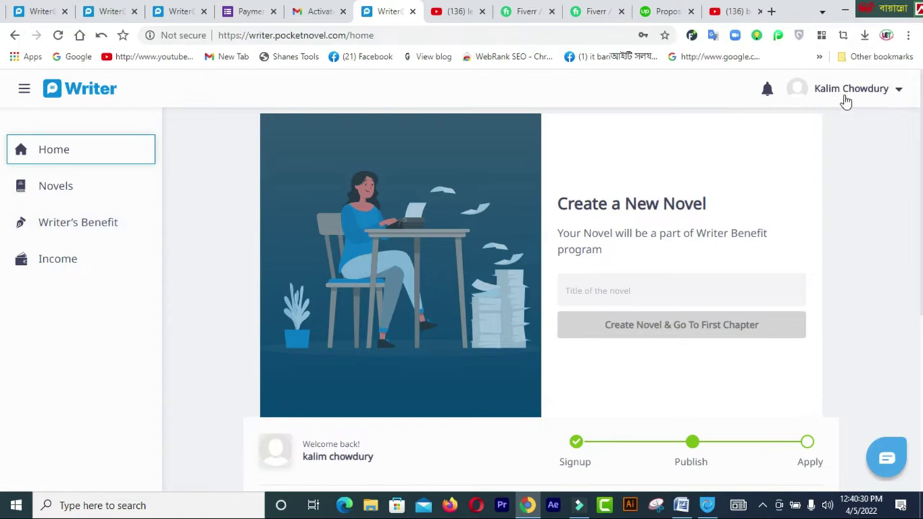
Open the account's profile for editing and dismiss the two YouTube notifications covering the page
left_click(898, 89)
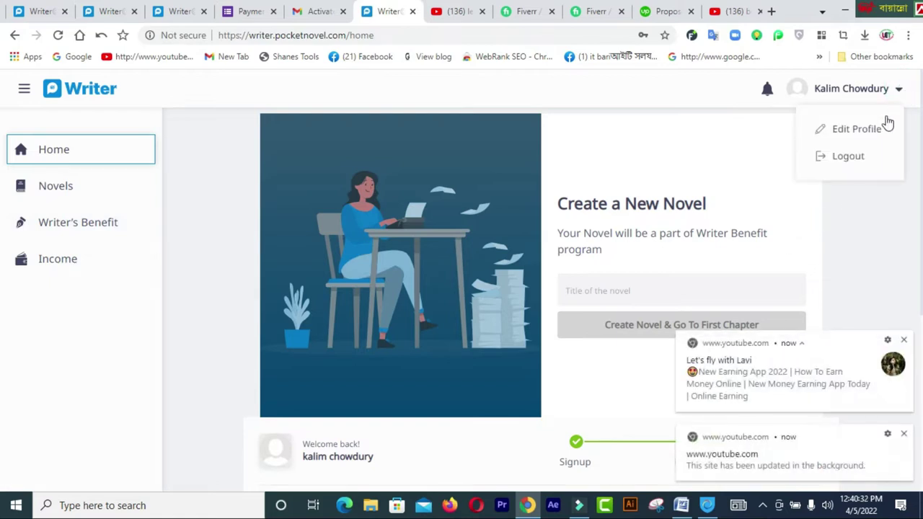
left_click(871, 132)
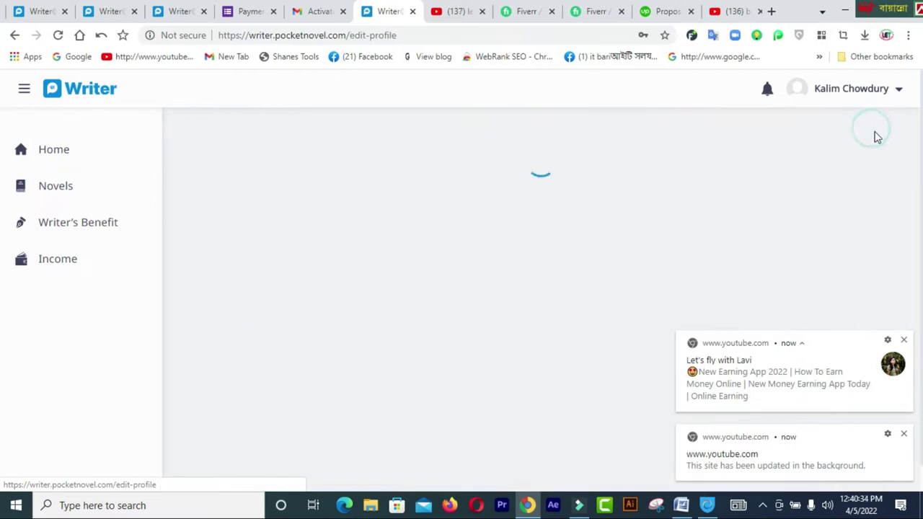
left_click(904, 341)
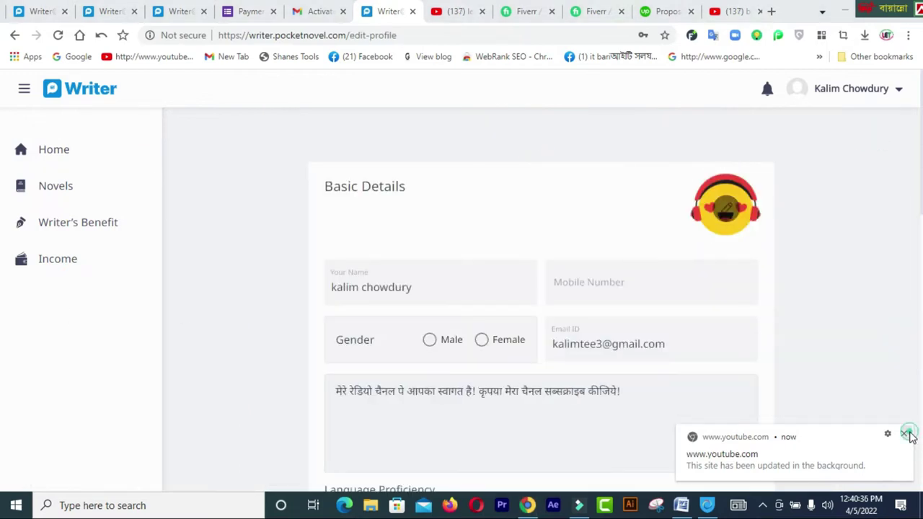
left_click(905, 435)
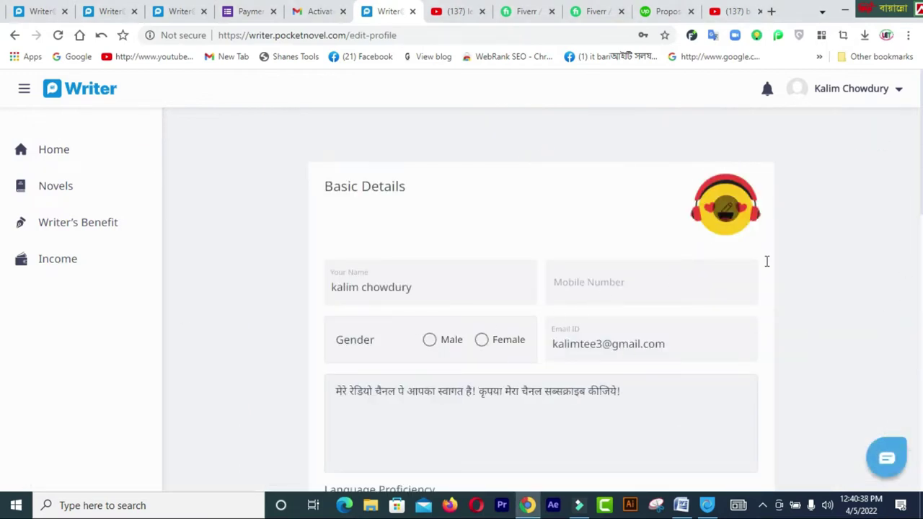
Clear the default Hindi text from the profile's About field
scroll(2, 148, "down", 2)
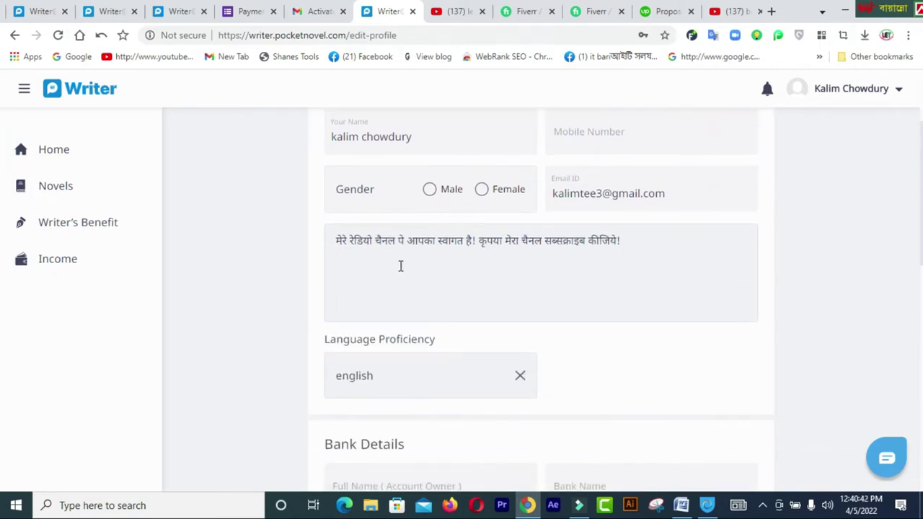
left_click_drag(658, 242, 322, 265)
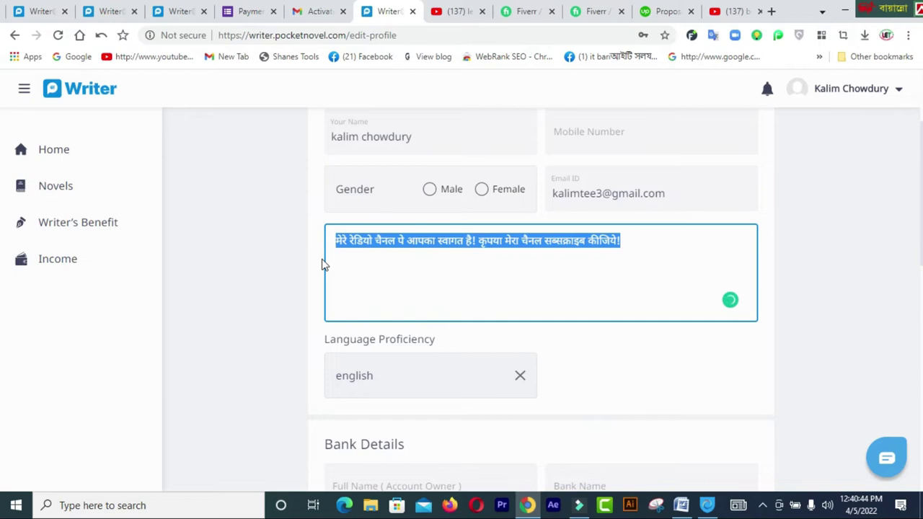
key("BackSpace")
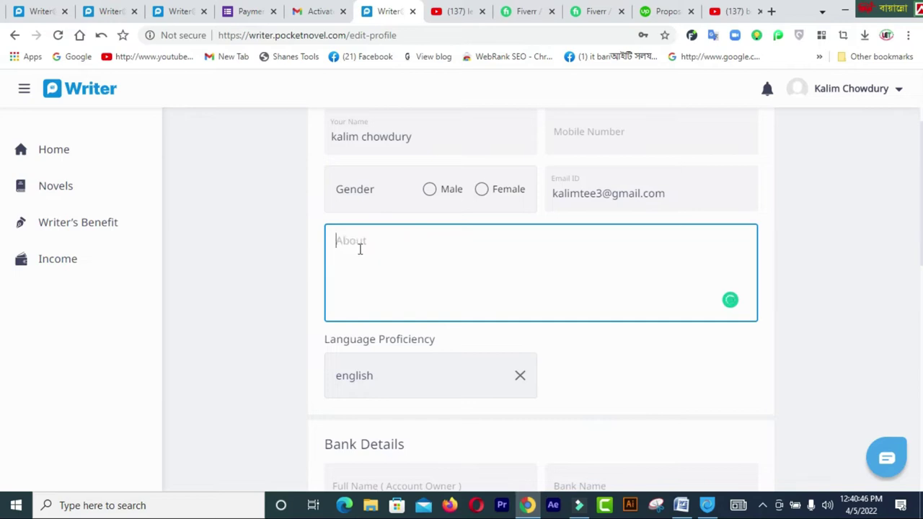
left_click(449, 377)
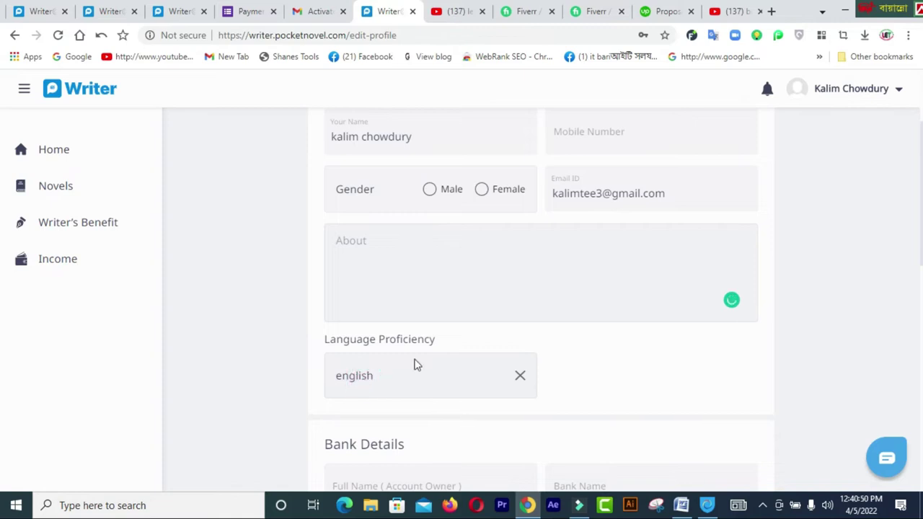
Review the profile form's language, bank details, document upload and mailing address sections down to the save option
scroll(3, 386, "down", 10)
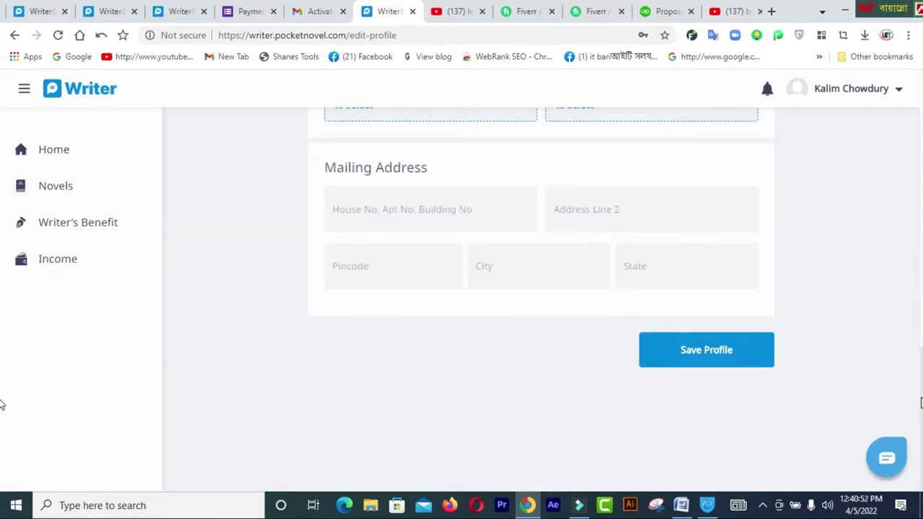
scroll(3, 382, "up", 6)
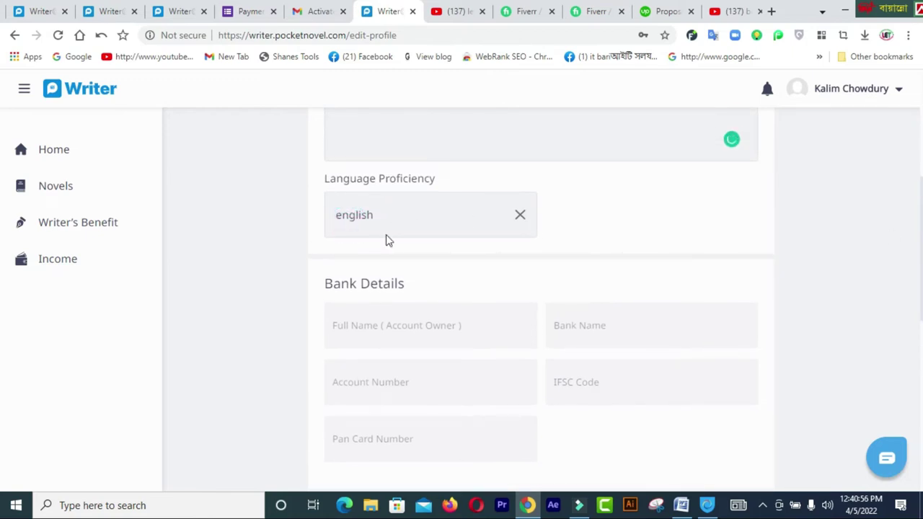
left_click(415, 330)
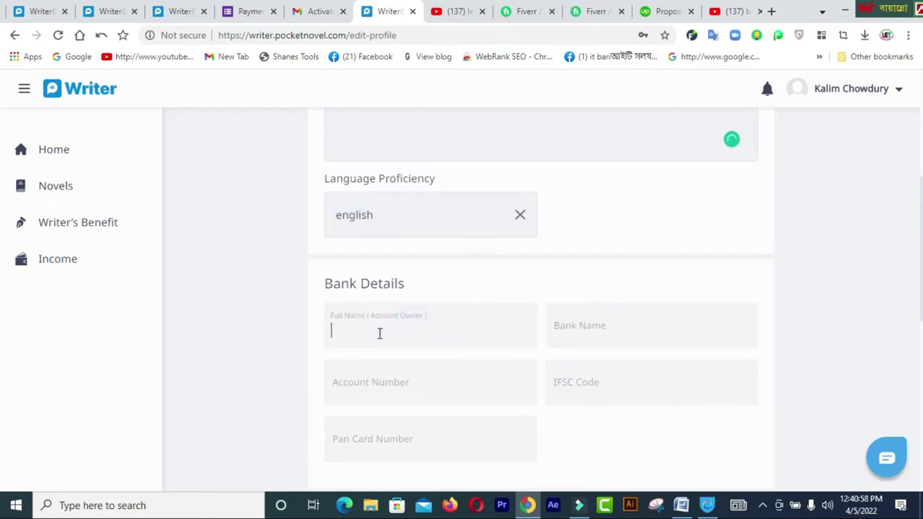
scroll(3, 238, "down", 3)
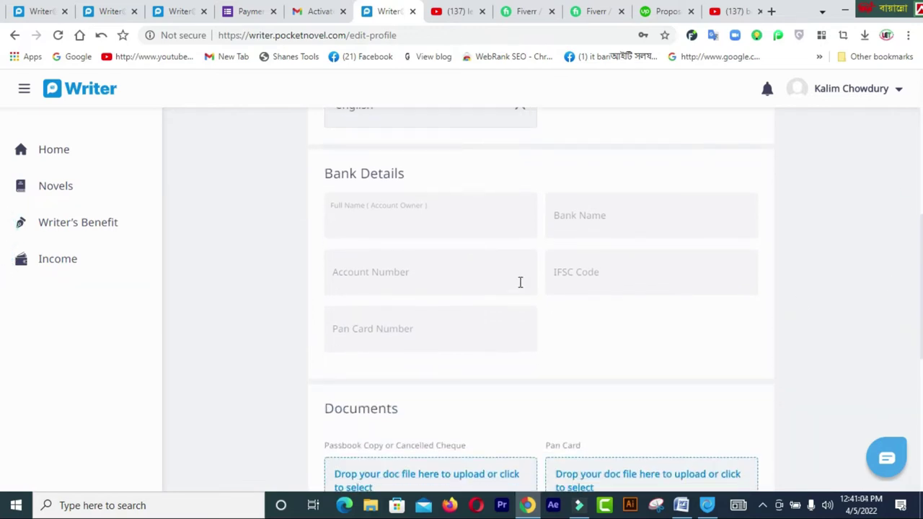
scroll(2, 303, "down", 3)
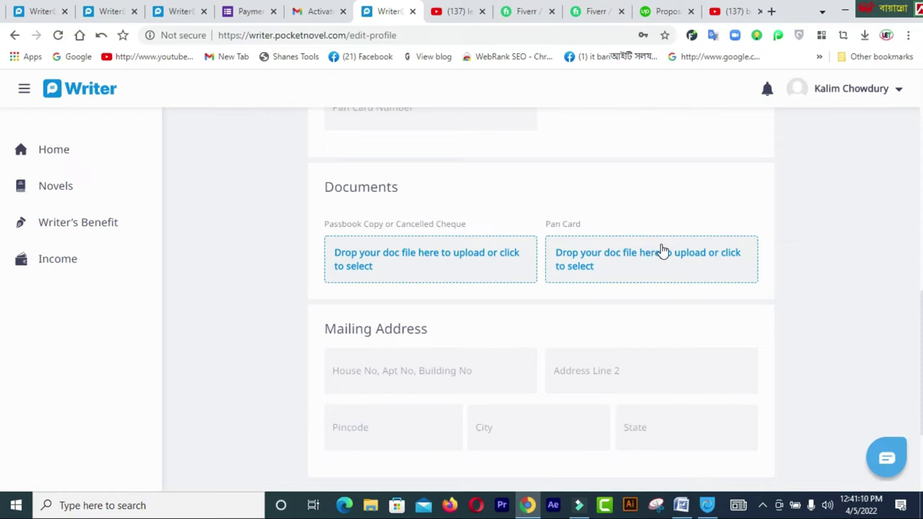
scroll(2, 290, "up", 5)
scroll(2, 301, "down", 5)
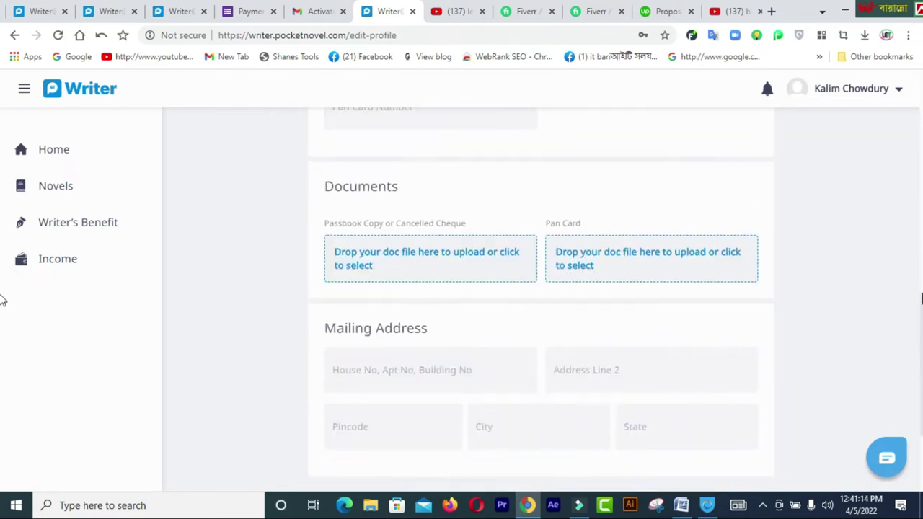
scroll(2, 307, "up", 3)
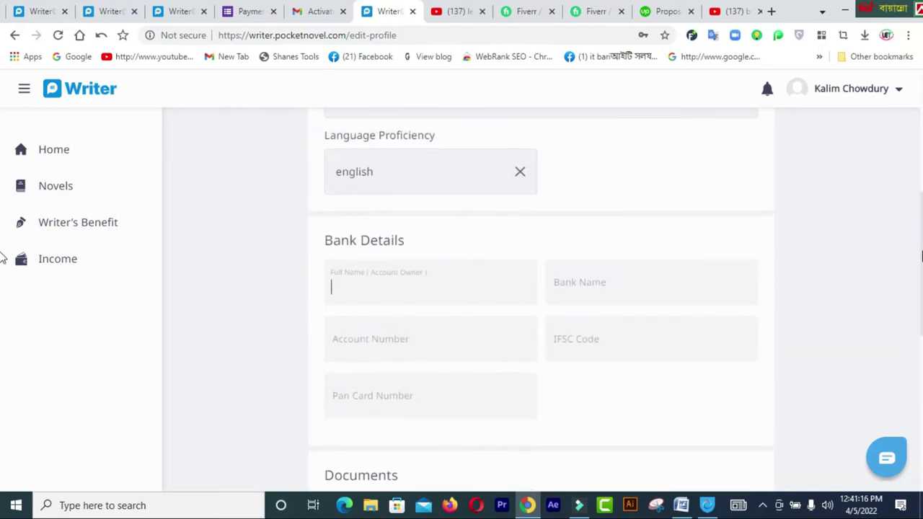
scroll(2, 307, "down", 5)
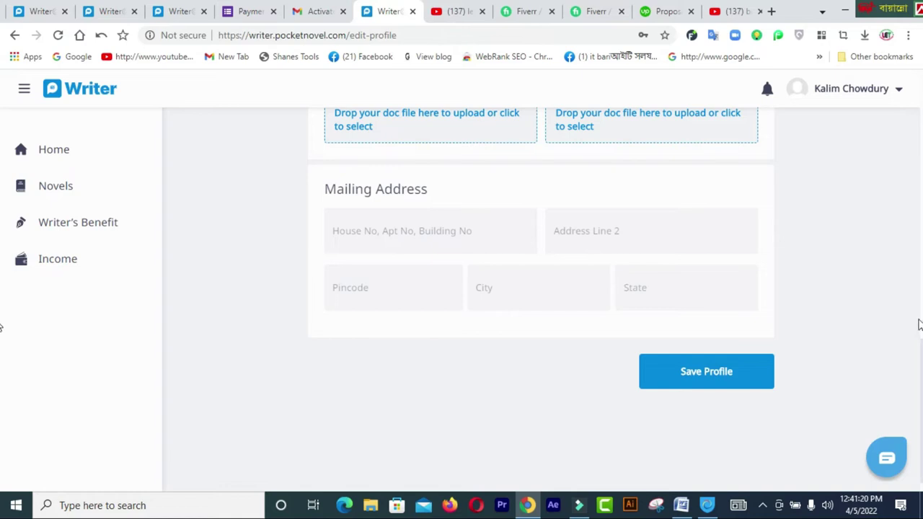
scroll(922, 379, "up", 1)
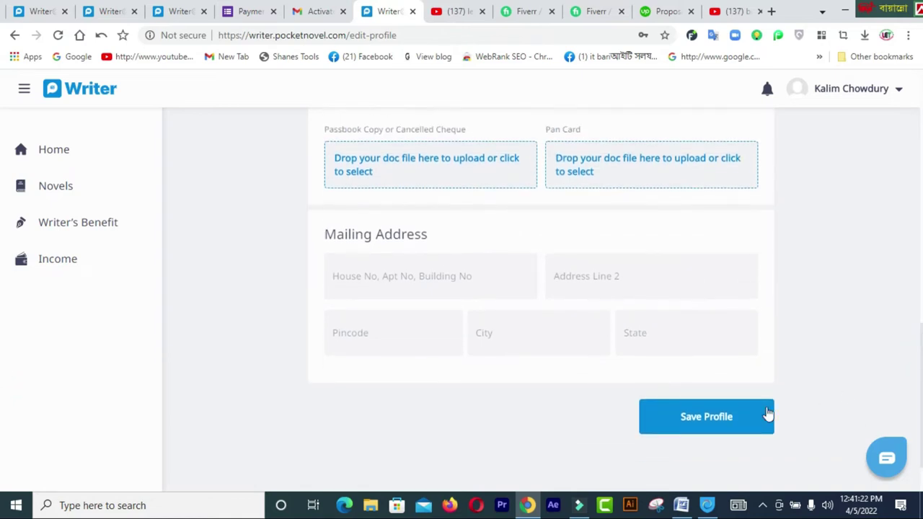
scroll(1, 404, "up", 7)
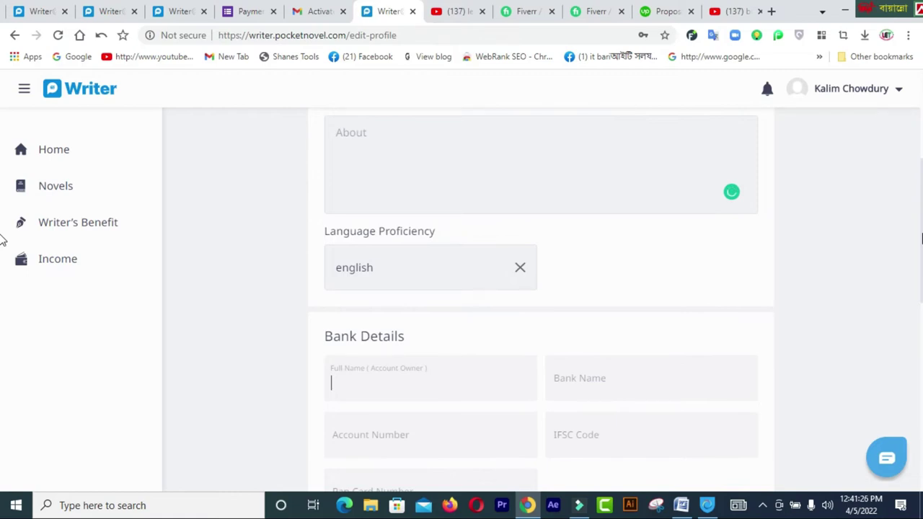
scroll(2, 238, "up", 4)
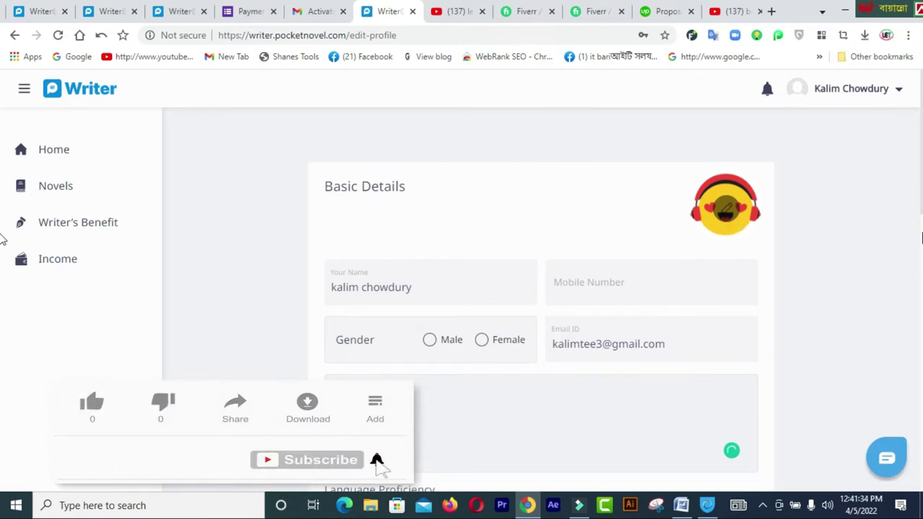
scroll(2, 245, "down", 8)
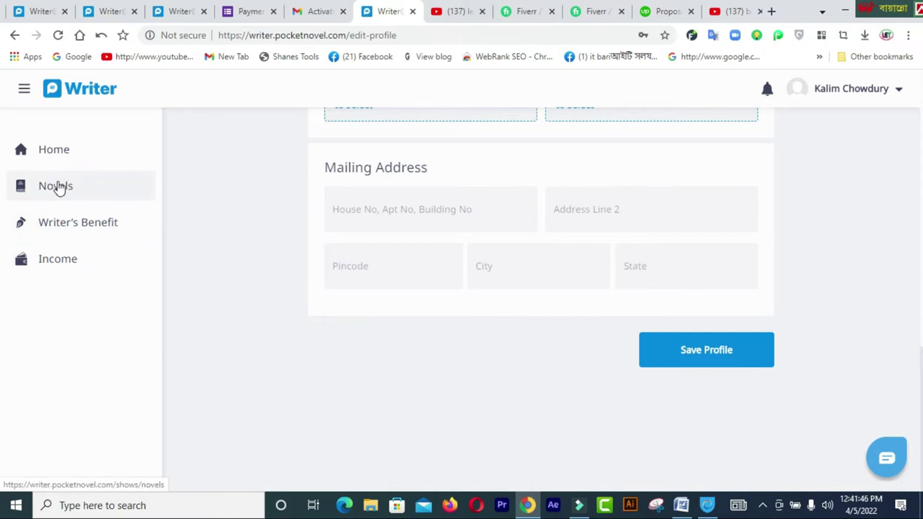
View the Income page and the New Story and Daily Update bonus tables on the Writer's Benefit page
left_click(67, 270)
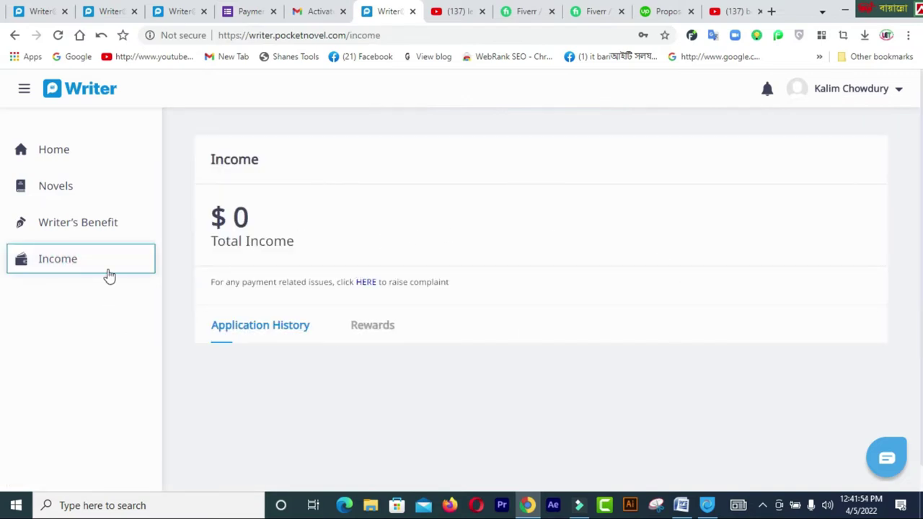
left_click(108, 227)
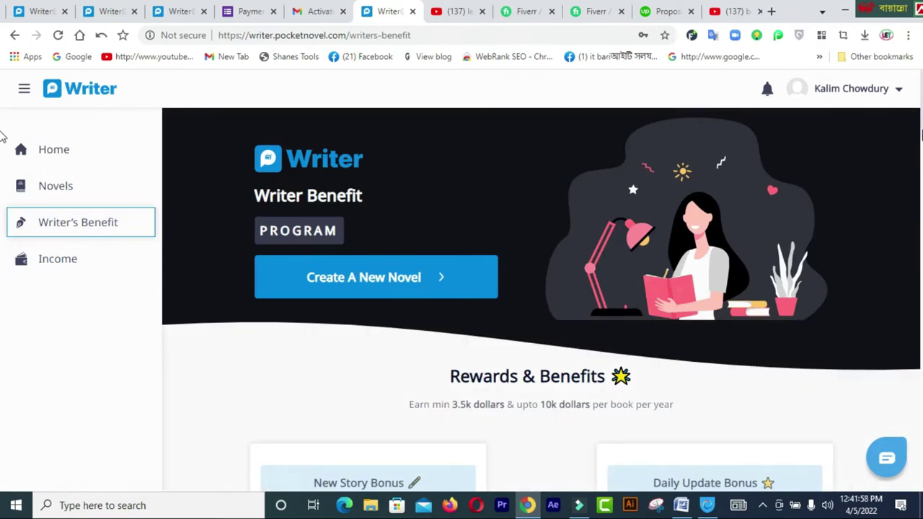
scroll(2, 159, "down", 4)
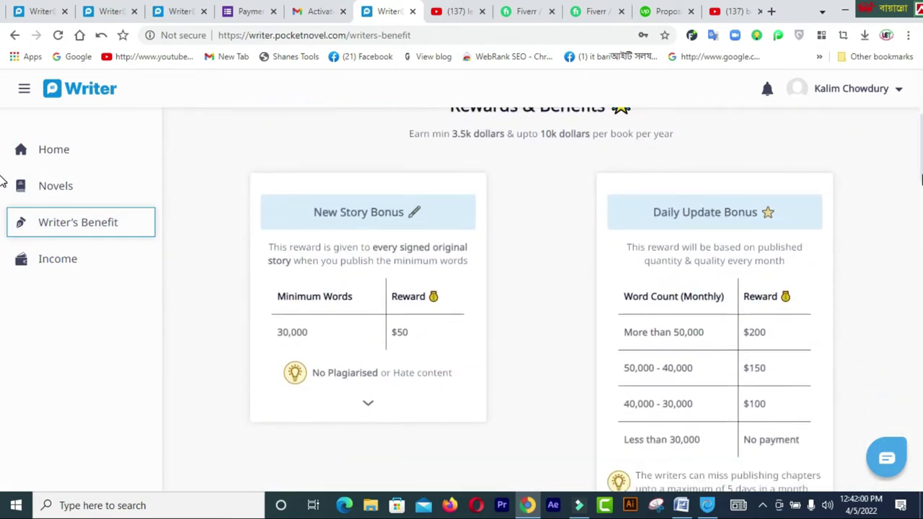
scroll(3, 184, "down", 1)
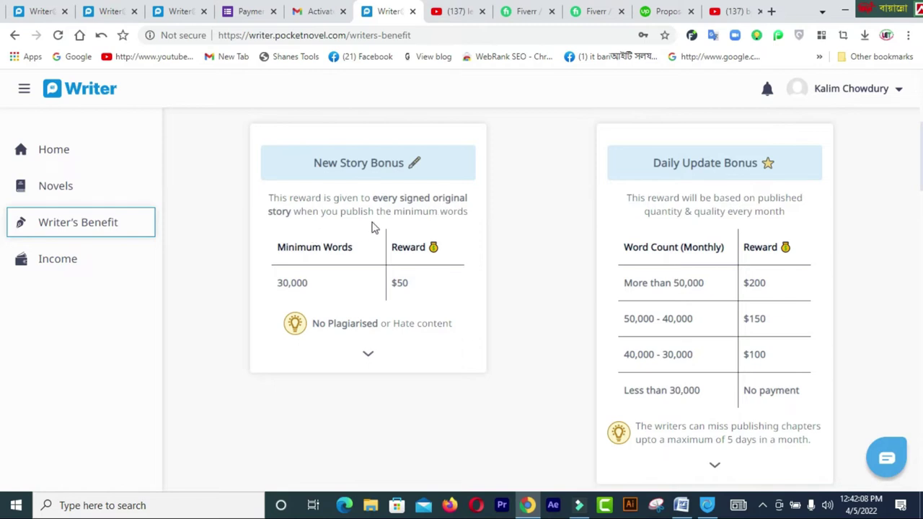
Examine the word counts and rewards in the New Story, Daily Update and Completion Bonus tables
double_click(302, 283)
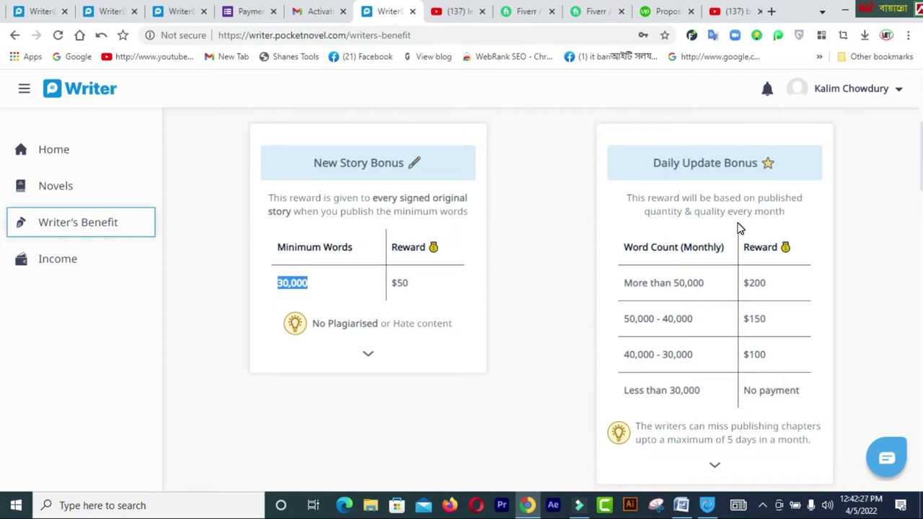
scroll(4, 216, "down", 5)
scroll(2, 220, "up", 2)
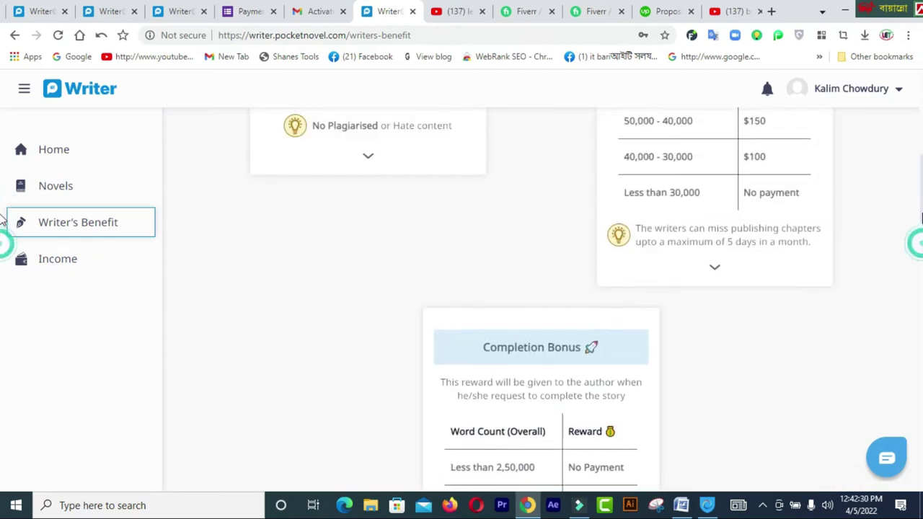
scroll(2, 220, "up", 2)
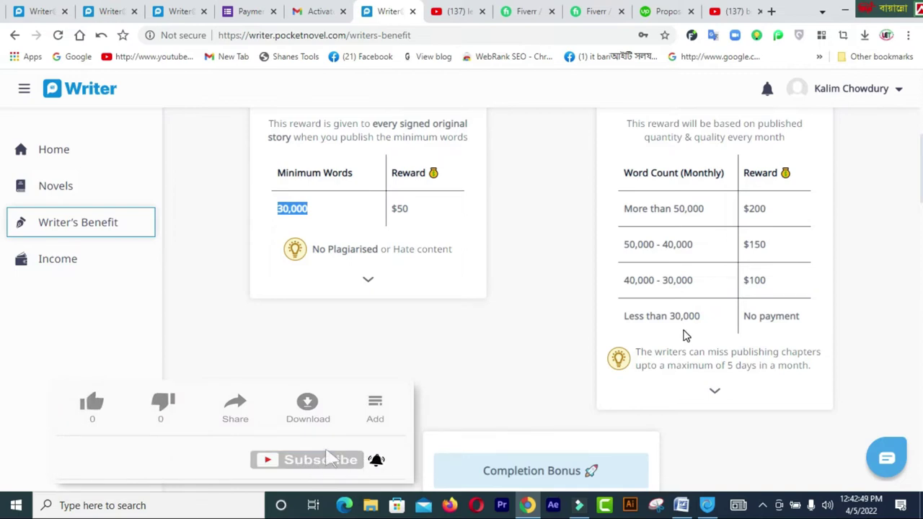
scroll(1, 278, "down", 10)
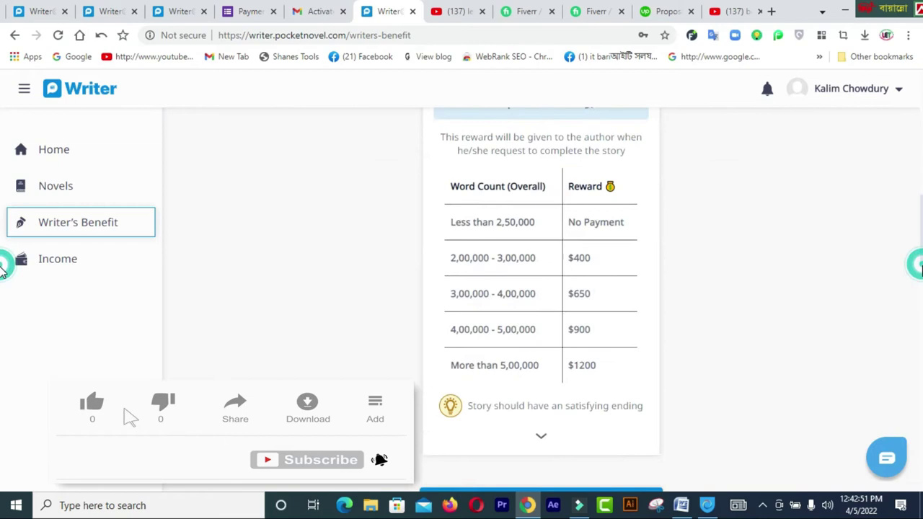
scroll(1, 270, "up", 5)
scroll(1, 267, "up", 2)
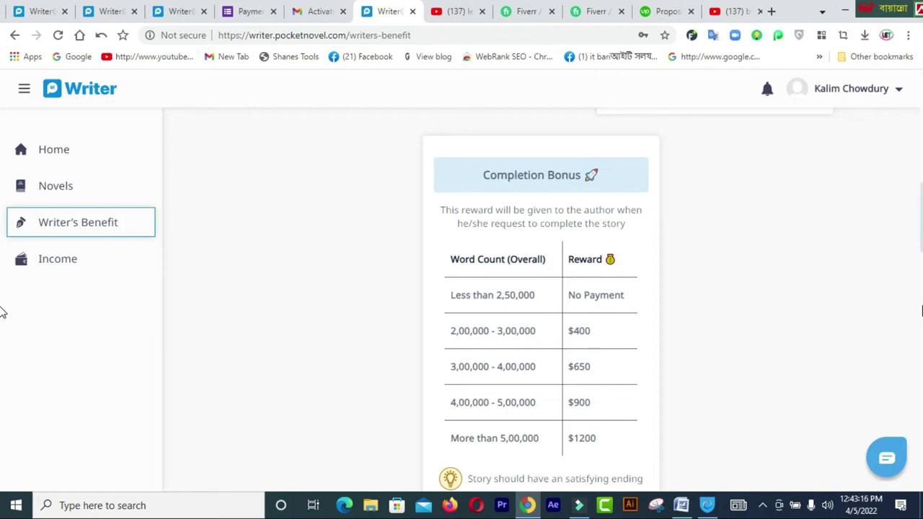
scroll(2, 311, "down", 6)
scroll(1, 309, "up", 4)
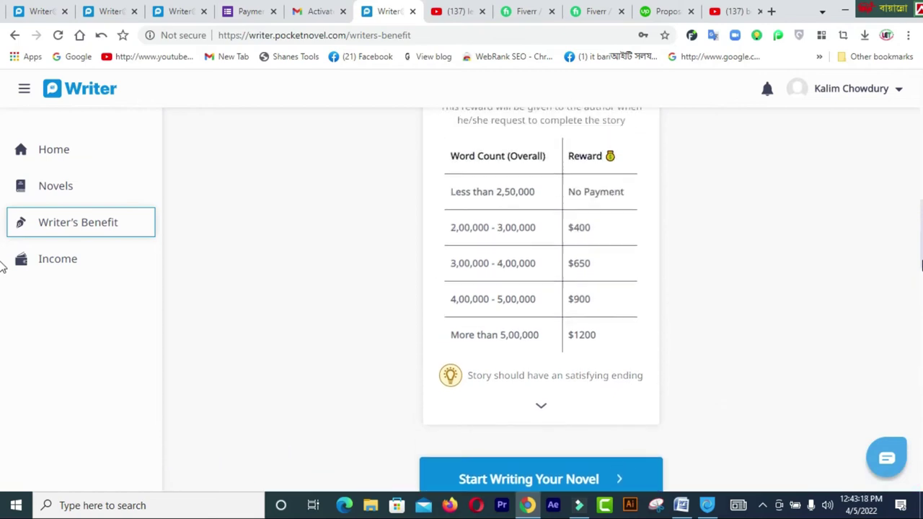
scroll(2, 267, "up", 1)
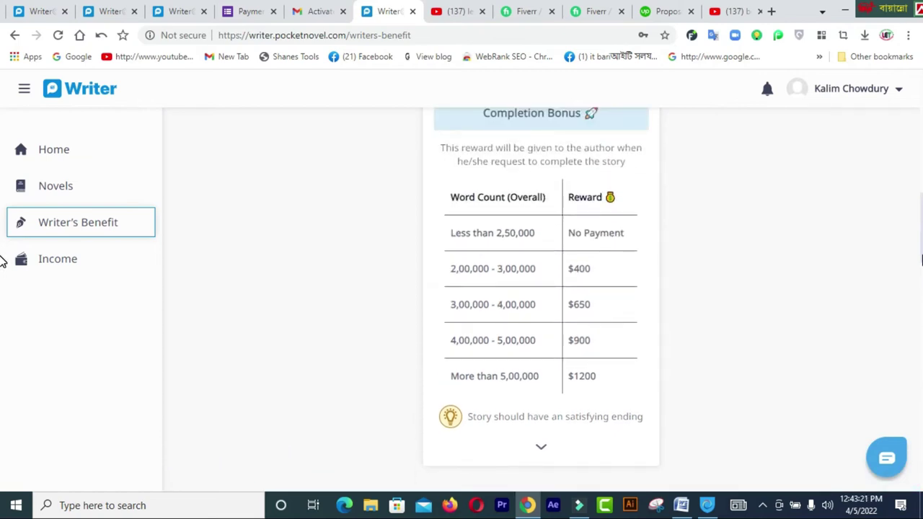
scroll(2, 267, "down", 2)
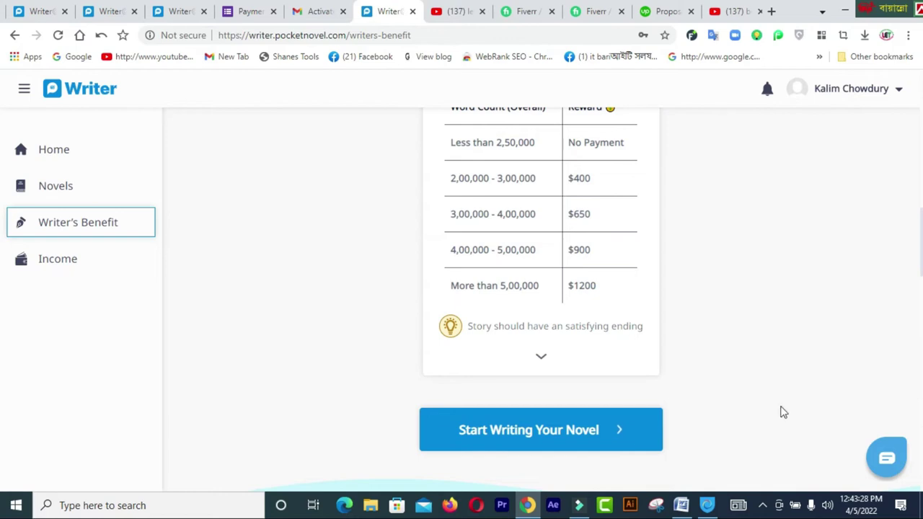
Review the four How It Works steps of the Writer's Benefit program, down to the entry deadline section
scroll(3, 300, "down", 5)
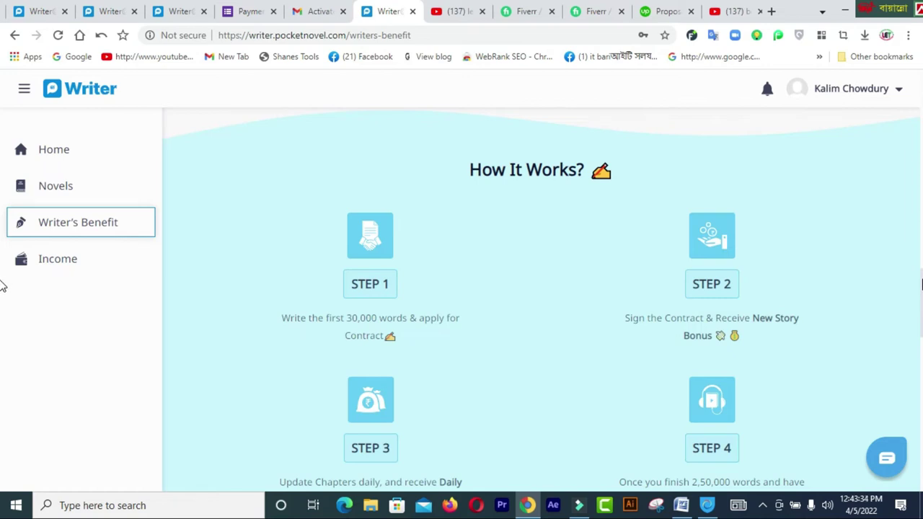
scroll(2, 300, "down", 2)
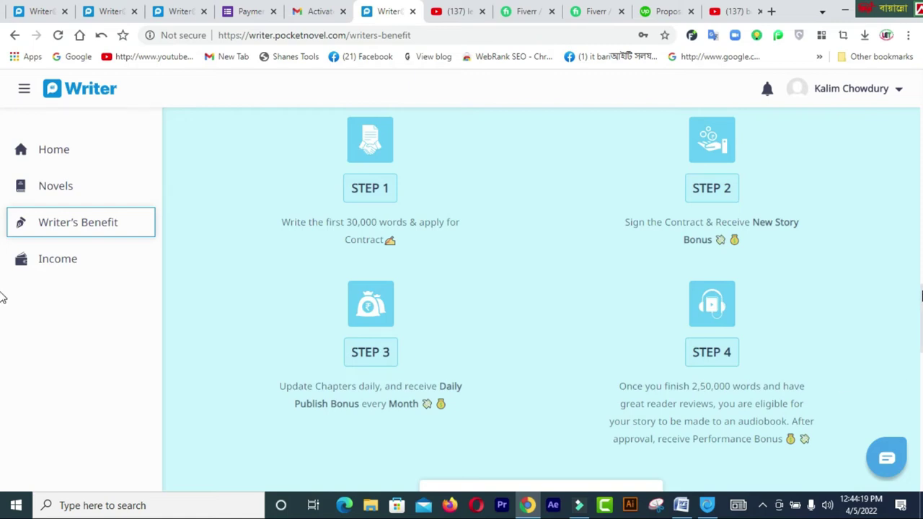
scroll(2, 288, "up", 2)
scroll(3, 287, "up", 3)
scroll(2, 295, "down", 7)
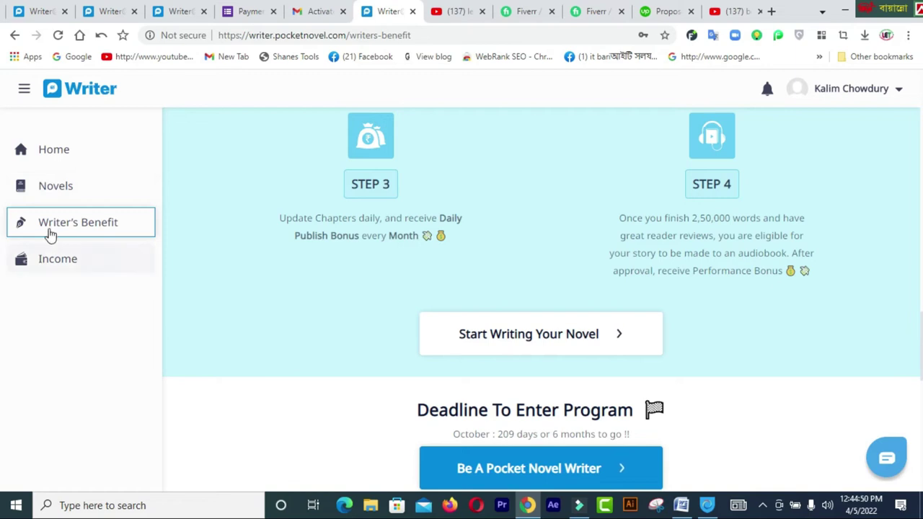
Create a new novel titled "Elion episode -1" from the home page and proceed to its first chapter
left_click(60, 156)
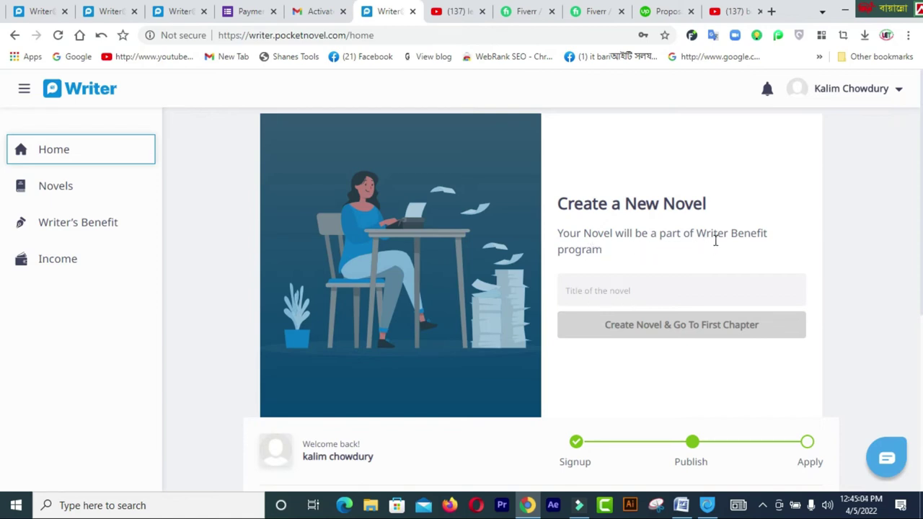
left_click(615, 292)
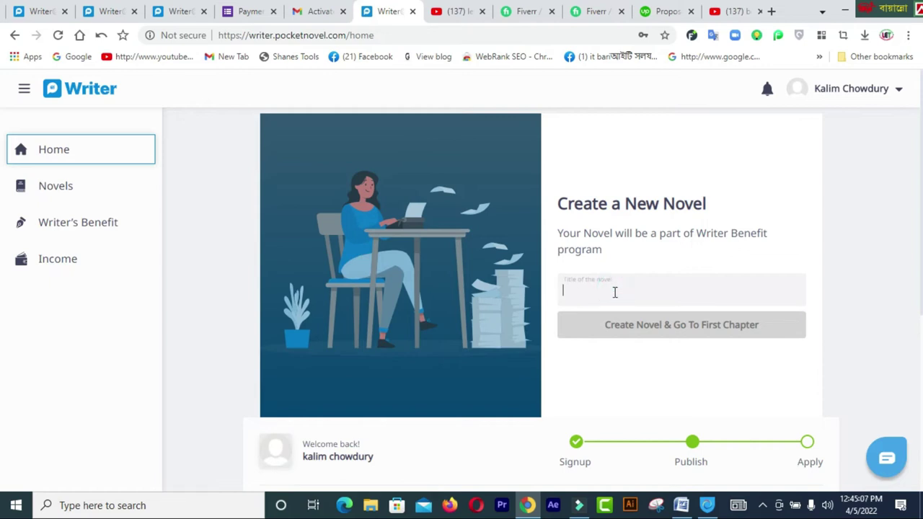
type("Elion episode -1")
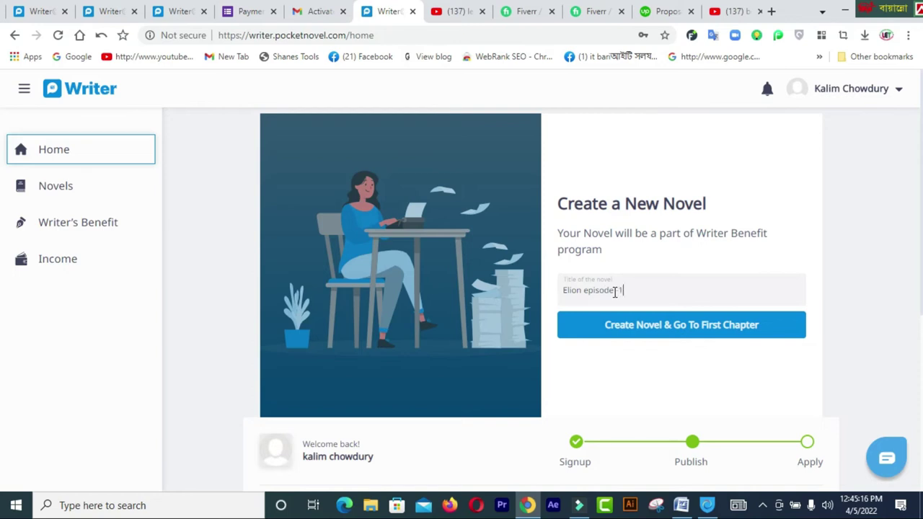
left_click(678, 326)
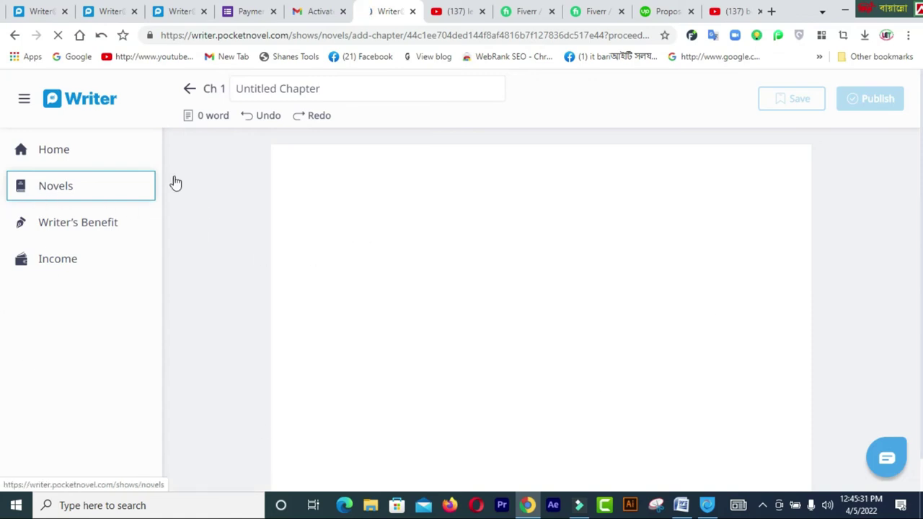
Write the chapter's opening text "Once upon a time there was a female Elinon who lived in a jungle"
left_click(579, 184)
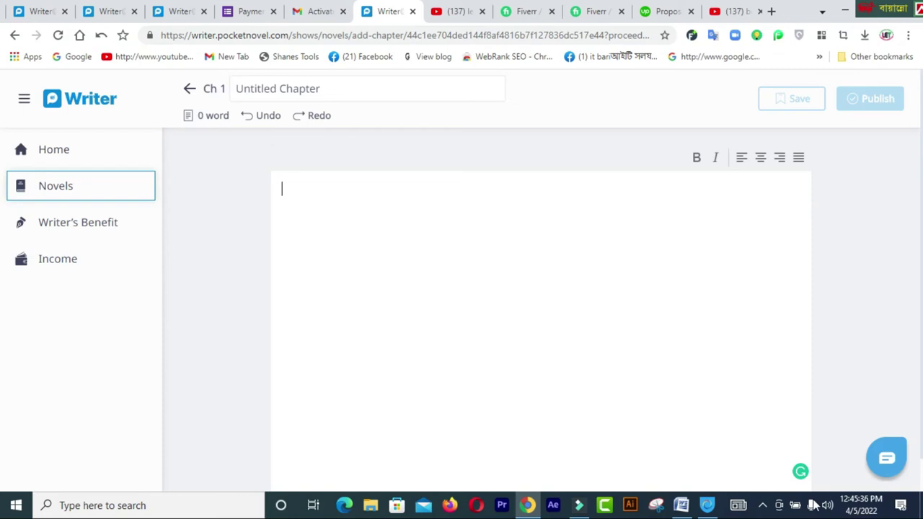
left_click(762, 505)
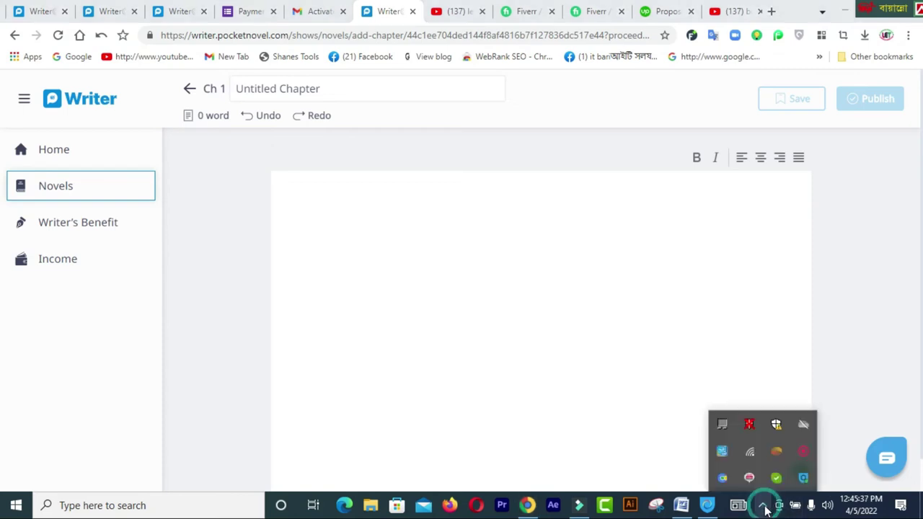
right_click(805, 453)
left_click(803, 462)
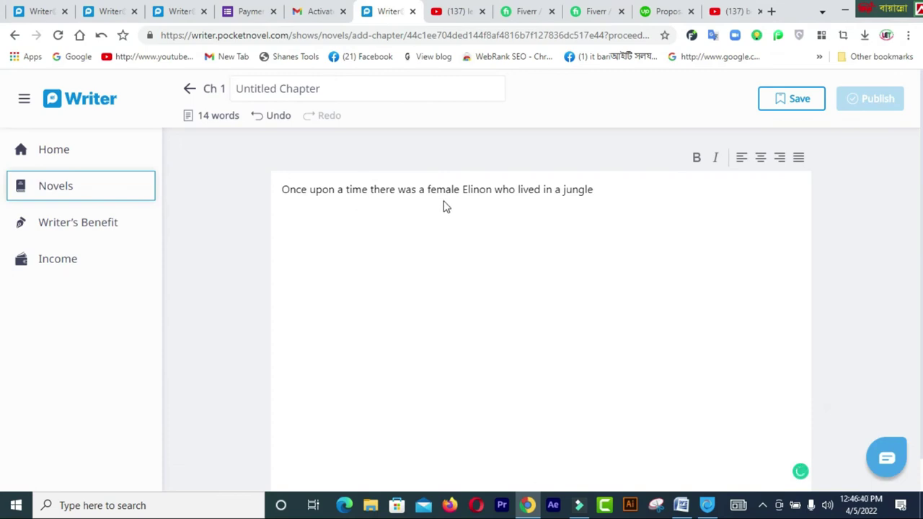
Correct the name in the opening sentence to "Elion" and accept the suggested comma after "time"
left_click(480, 189)
key("BackSpace")
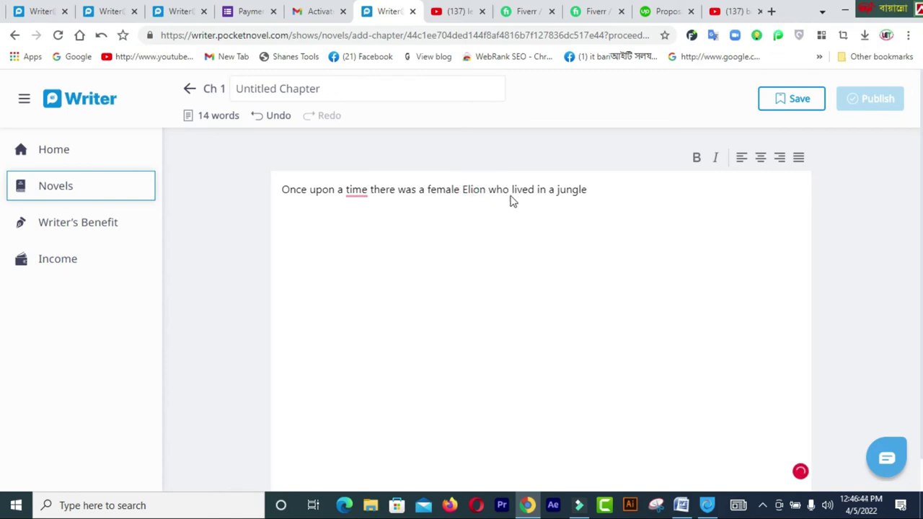
mouse_move(347, 190)
left_click(356, 221)
Format the whole opening sentence of the chapter in bold and italic
left_click(625, 189)
left_click_drag(625, 190, 270, 200)
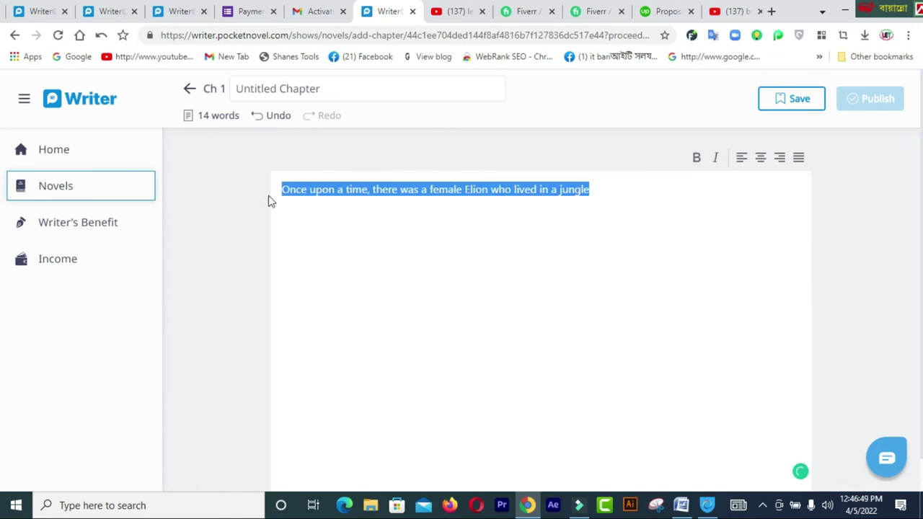
left_click(697, 160)
left_click(714, 159)
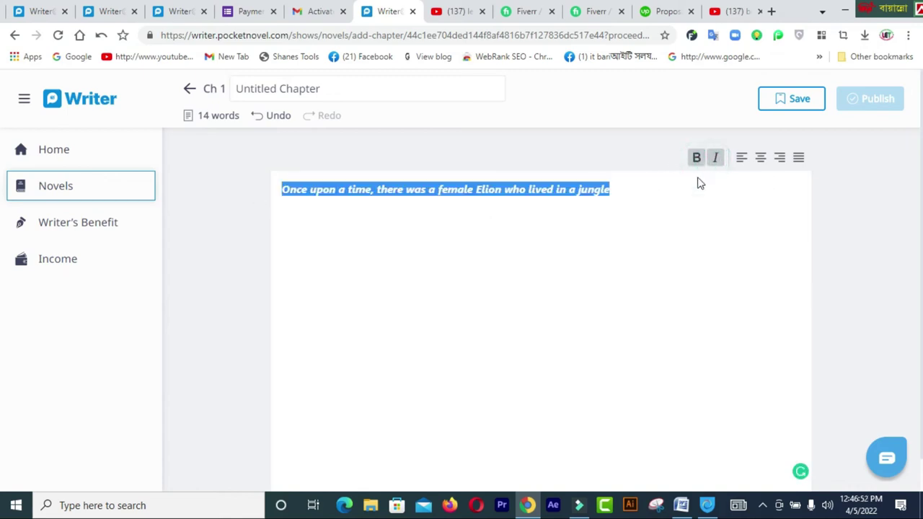
left_click(668, 189)
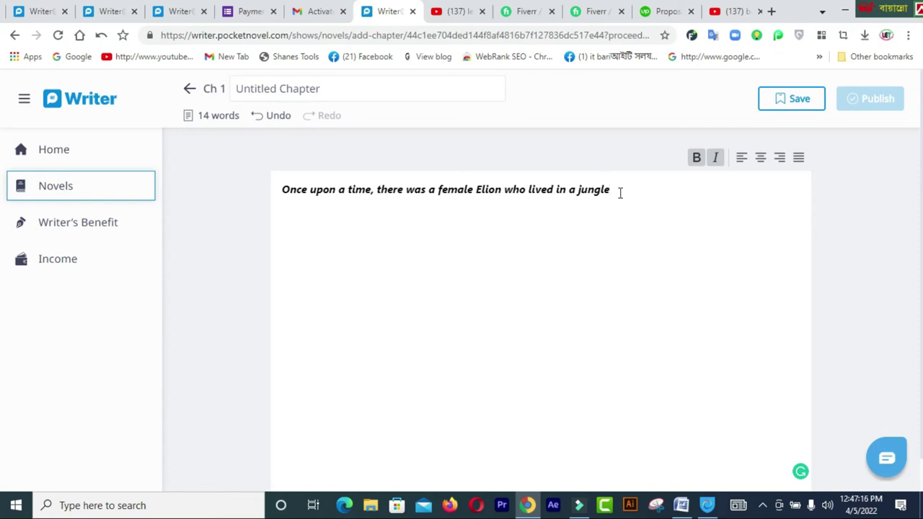
Save the untitled first chapter and try to publish it
left_click(798, 98)
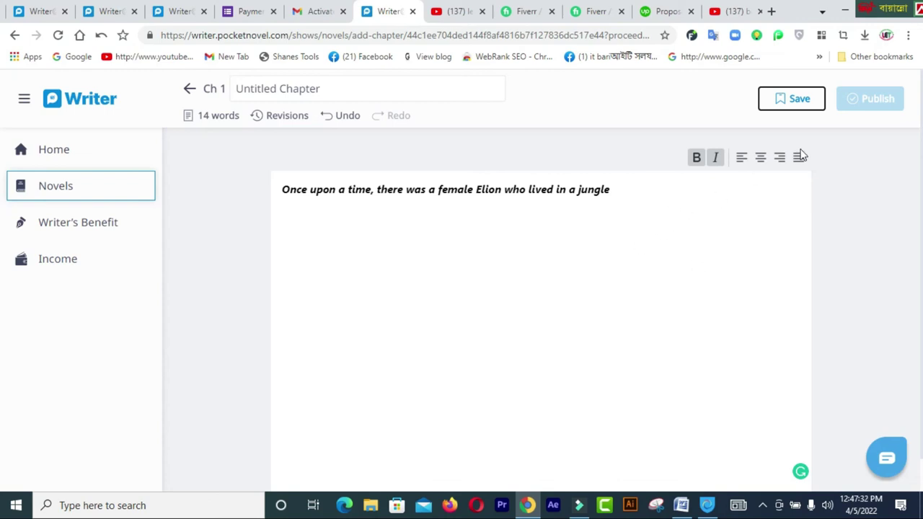
left_click(893, 107)
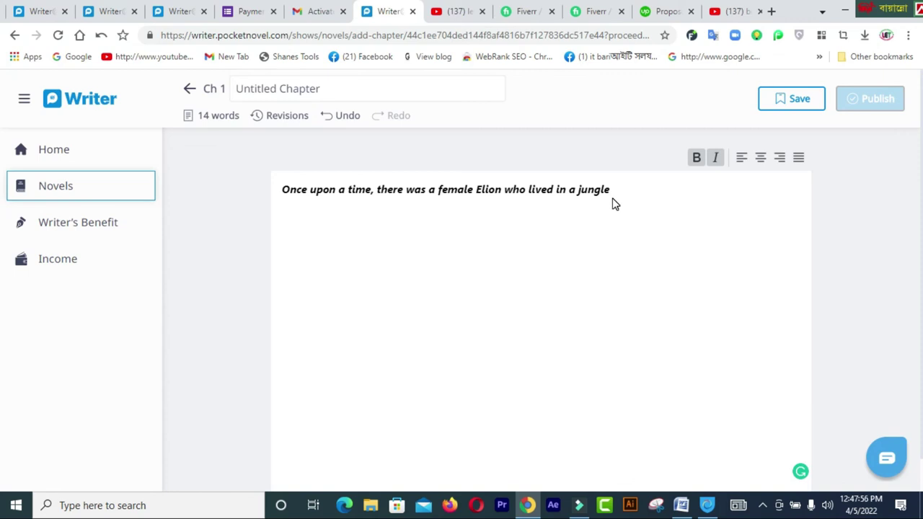
left_click_drag(625, 196, 262, 200)
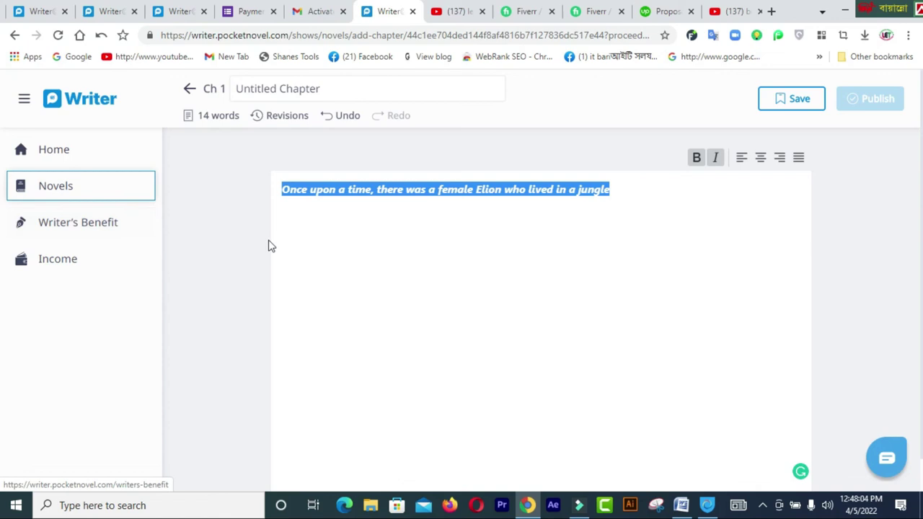
View the Income page and its Payment Issues complaint form, and return to the Income page
left_click(54, 264)
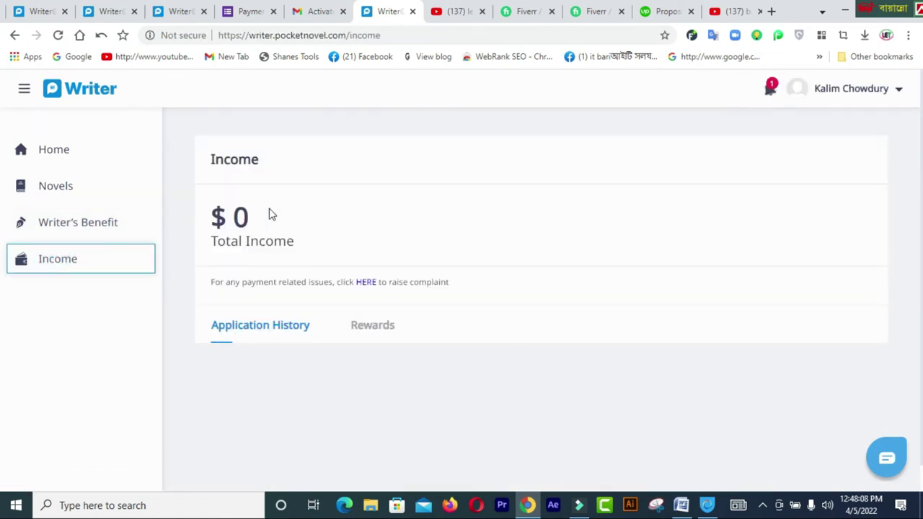
left_click(367, 285)
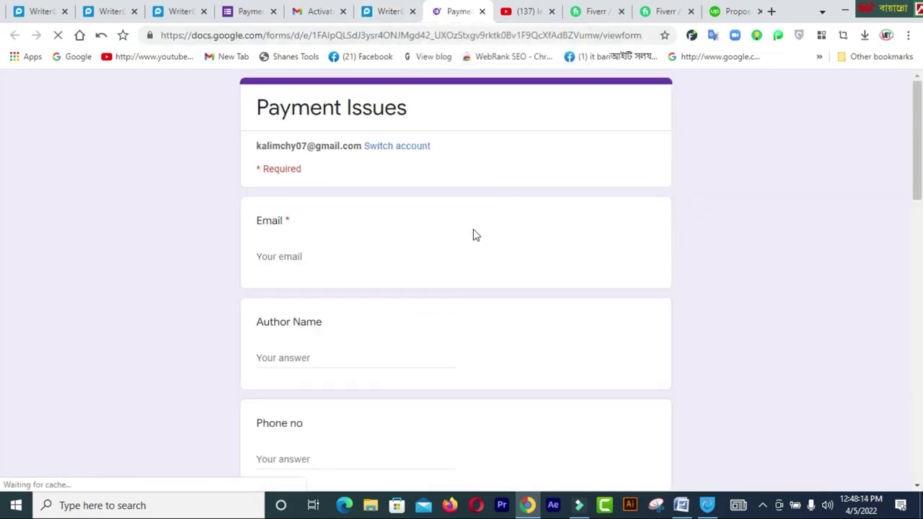
left_click_drag(920, 181, 920, 105)
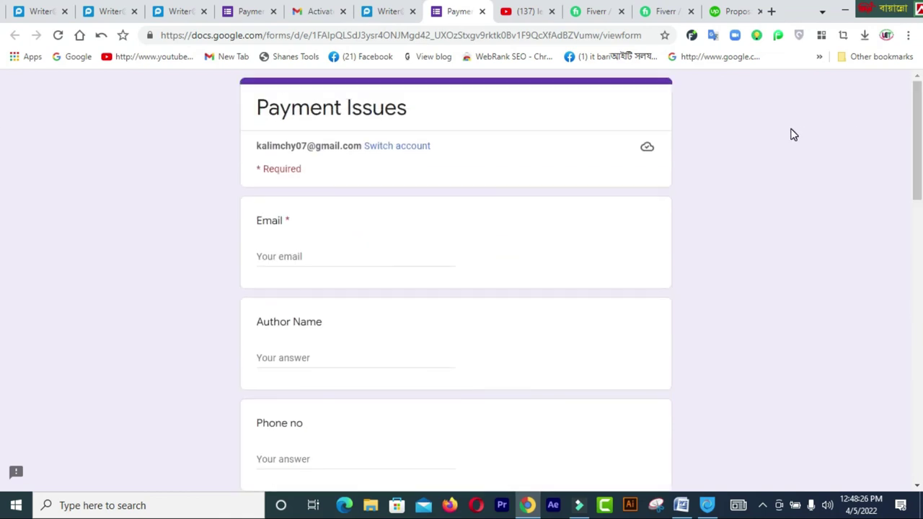
left_click(391, 11)
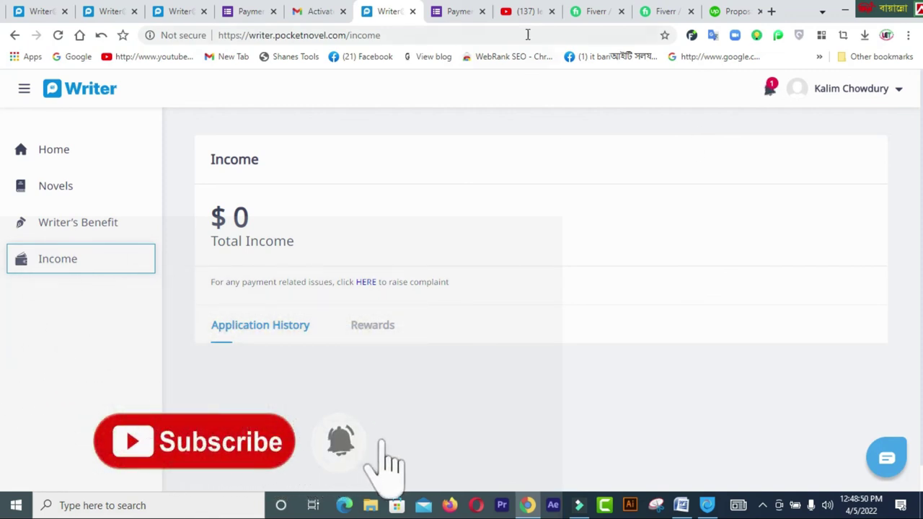
Switch to the learning & earning tube YouTube channel and browse its banner and uploaded videos
left_click(523, 11)
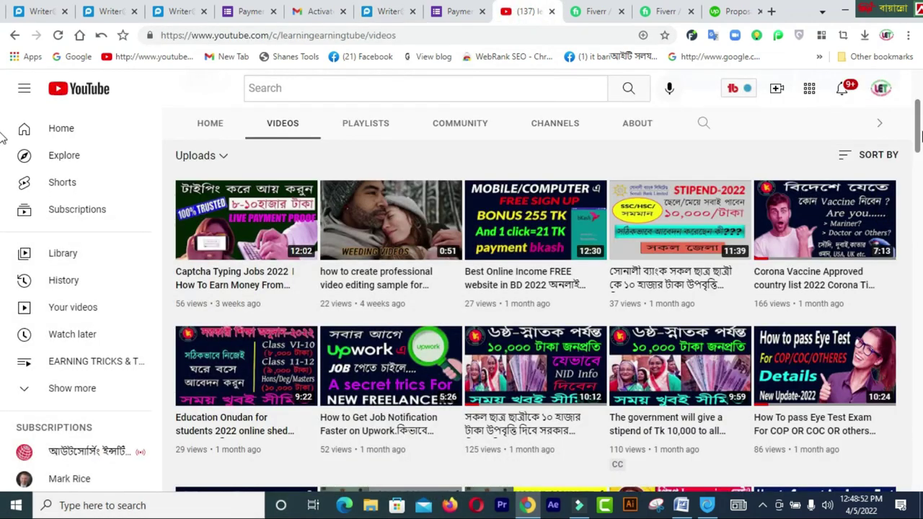
scroll(921, 135, "up", 3)
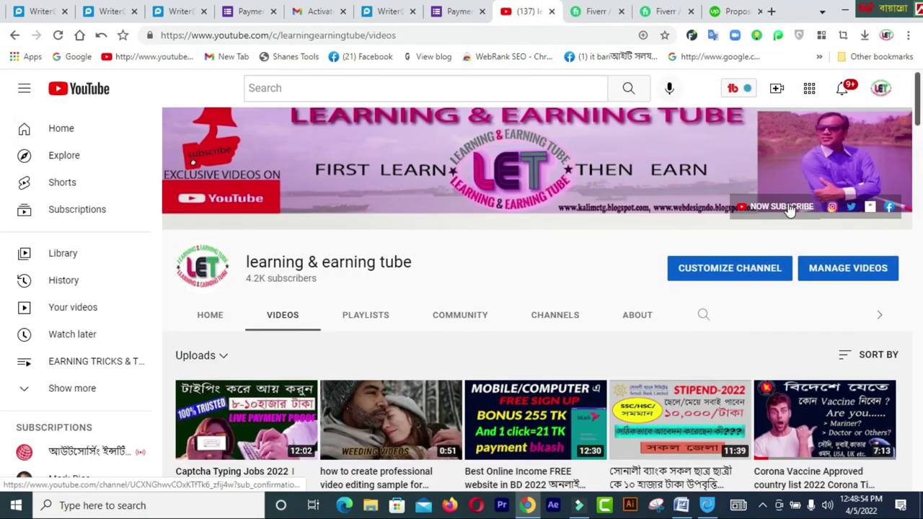
left_click_drag(919, 91, 921, 291)
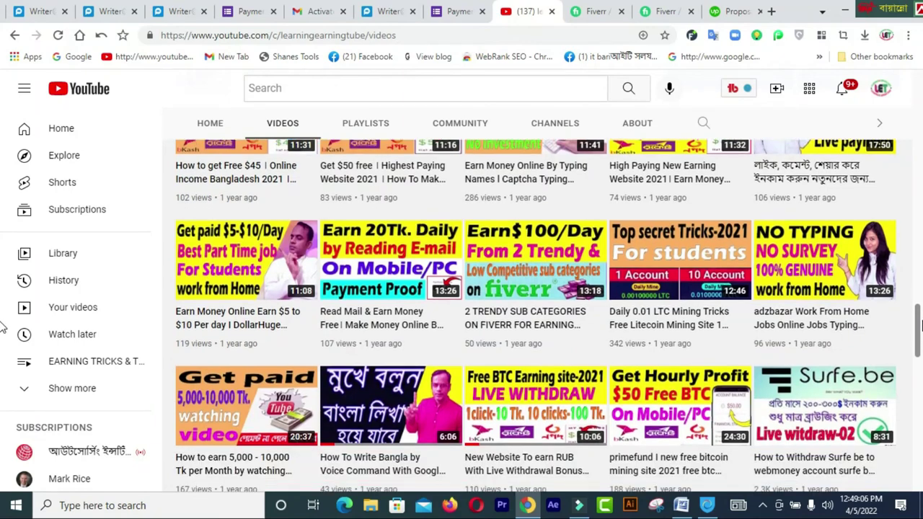